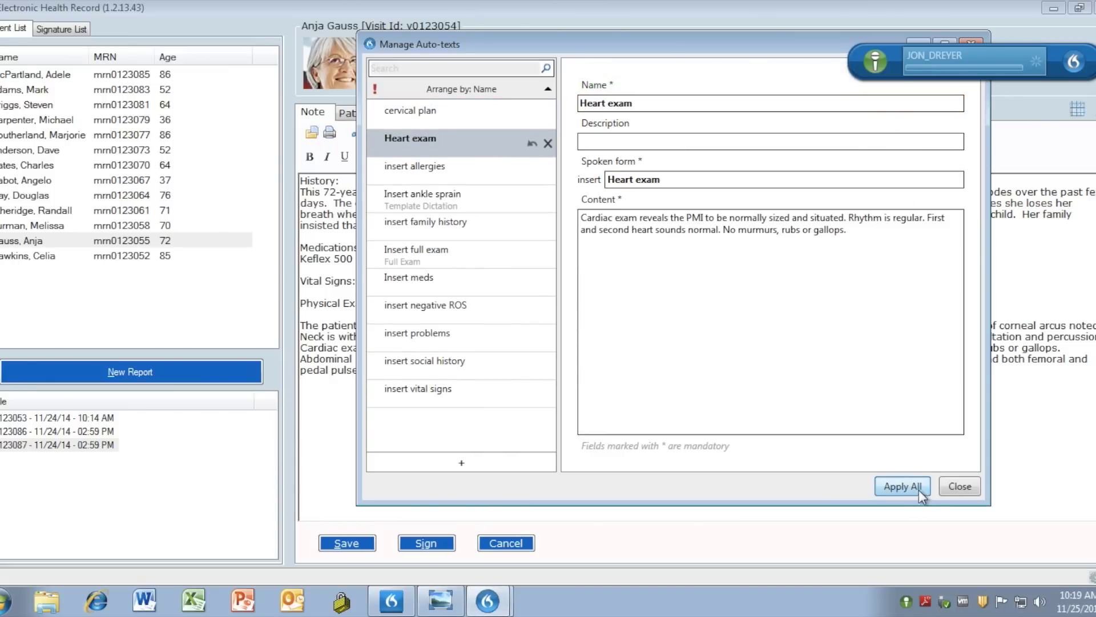
- Close the Manage Auto-texts window after viewing the 'Heart exam' auto-text
left_click(951, 486)
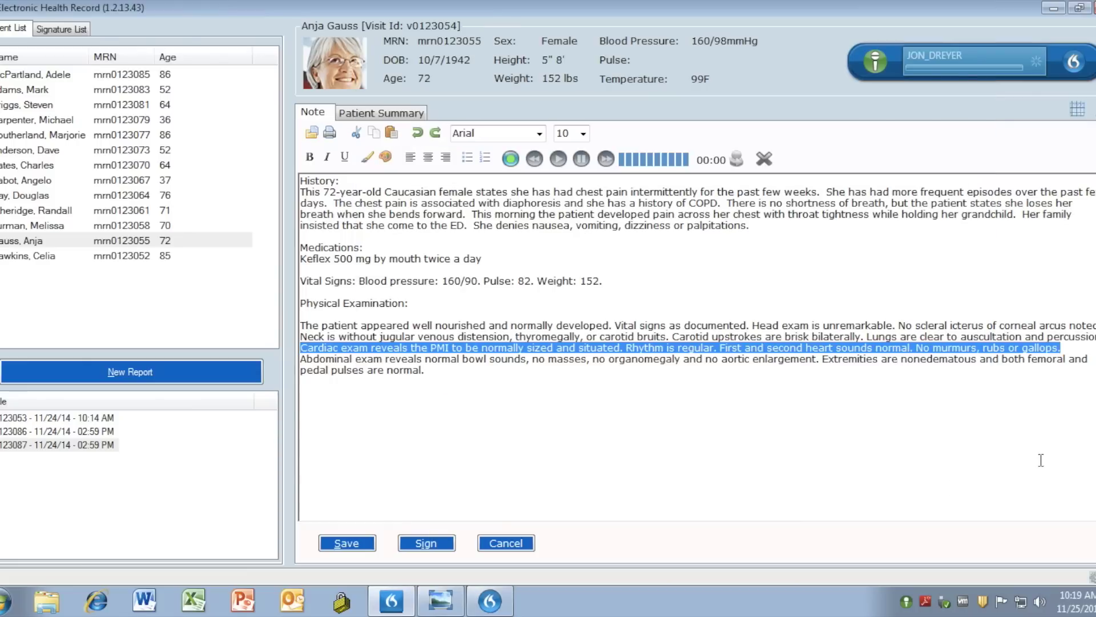